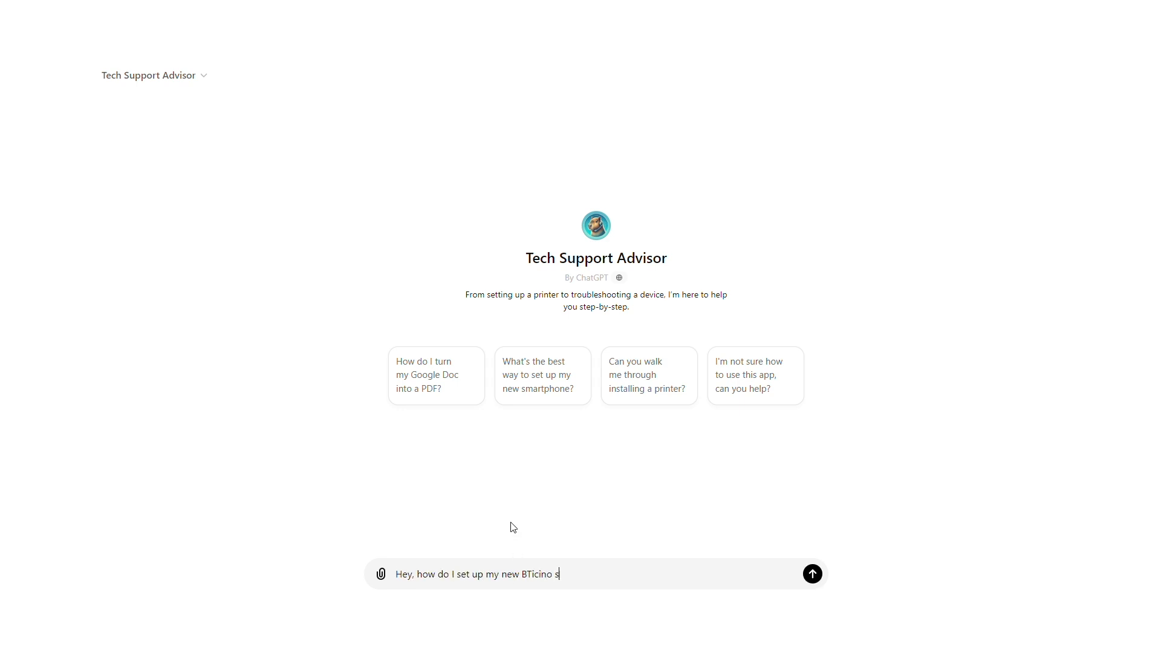
# - Send the question on setting up a new BTicino smart thermostat to Tech Support Advisor
pyautogui.press('Return')
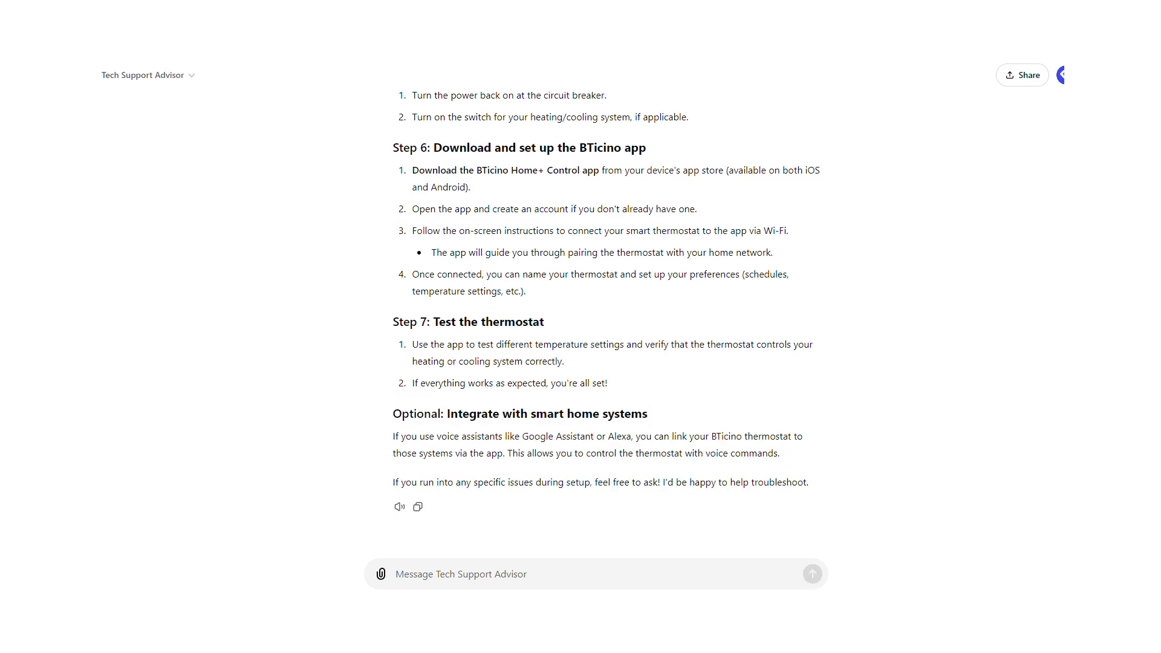
pyautogui.scroll(1, 599, 318)
pyautogui.scroll(2, 599, 318)
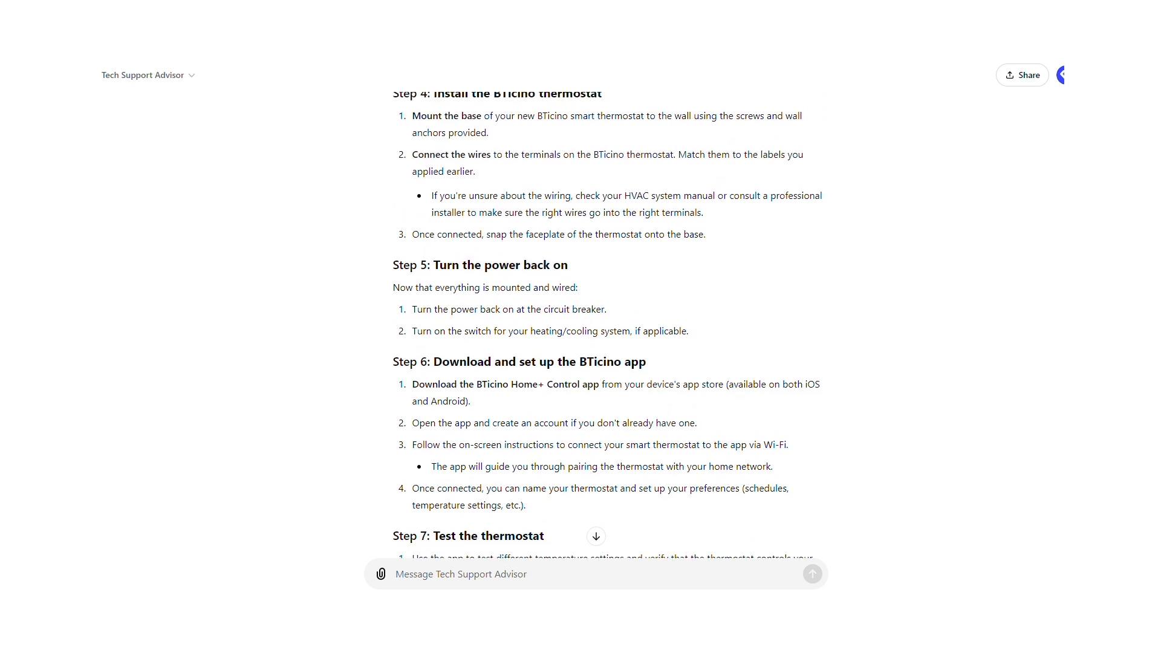
pyautogui.scroll(2, 599, 318)
pyautogui.scroll(2, 598, 317)
pyautogui.scroll(2, 599, 317)
pyautogui.scroll(1, 599, 318)
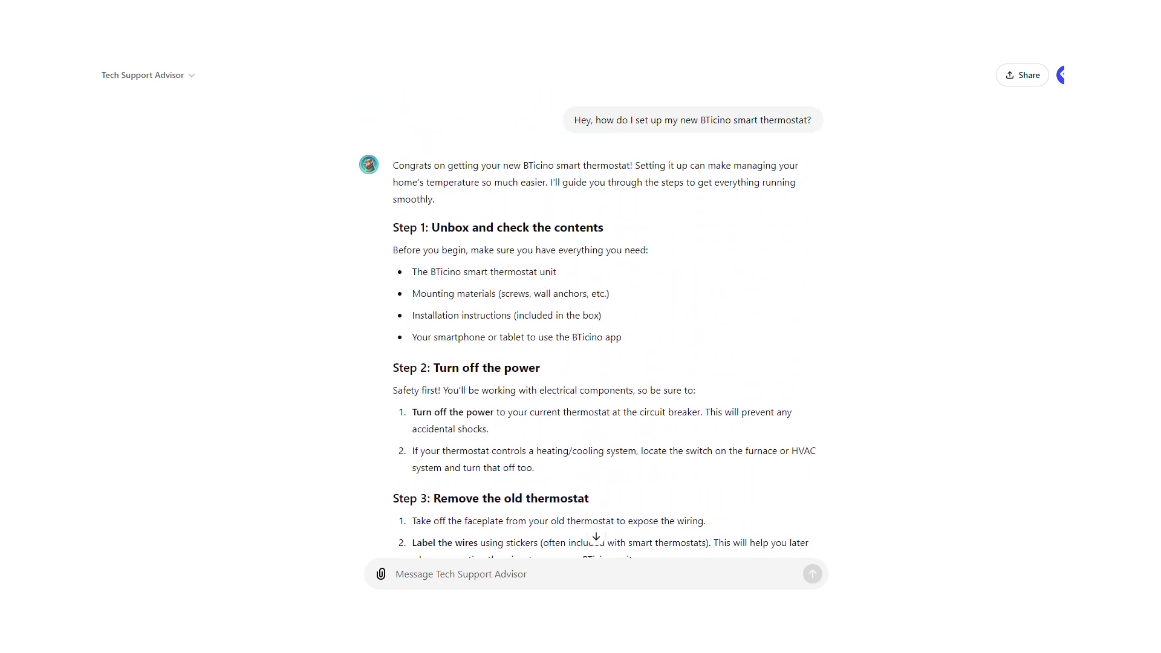
pyautogui.scroll(-1, 591, 327)
pyautogui.scroll(-1, 592, 326)
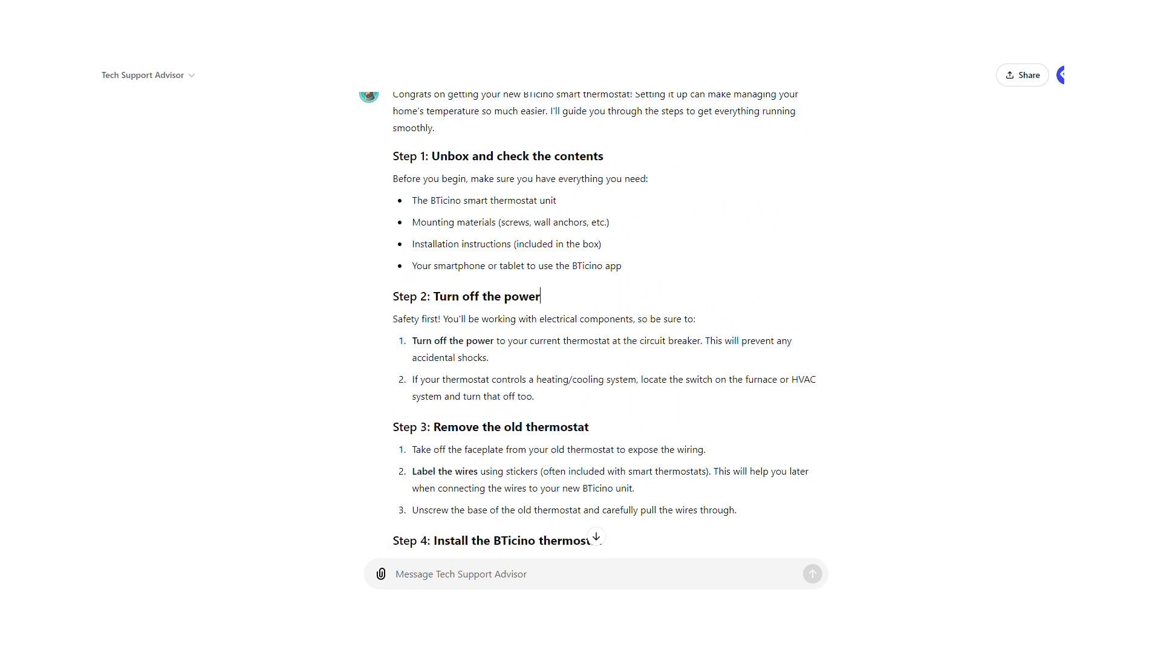
pyautogui.scroll(-1, 591, 327)
pyautogui.scroll(-1, 591, 328)
pyautogui.scroll(-1, 592, 326)
pyautogui.scroll(-2, 592, 326)
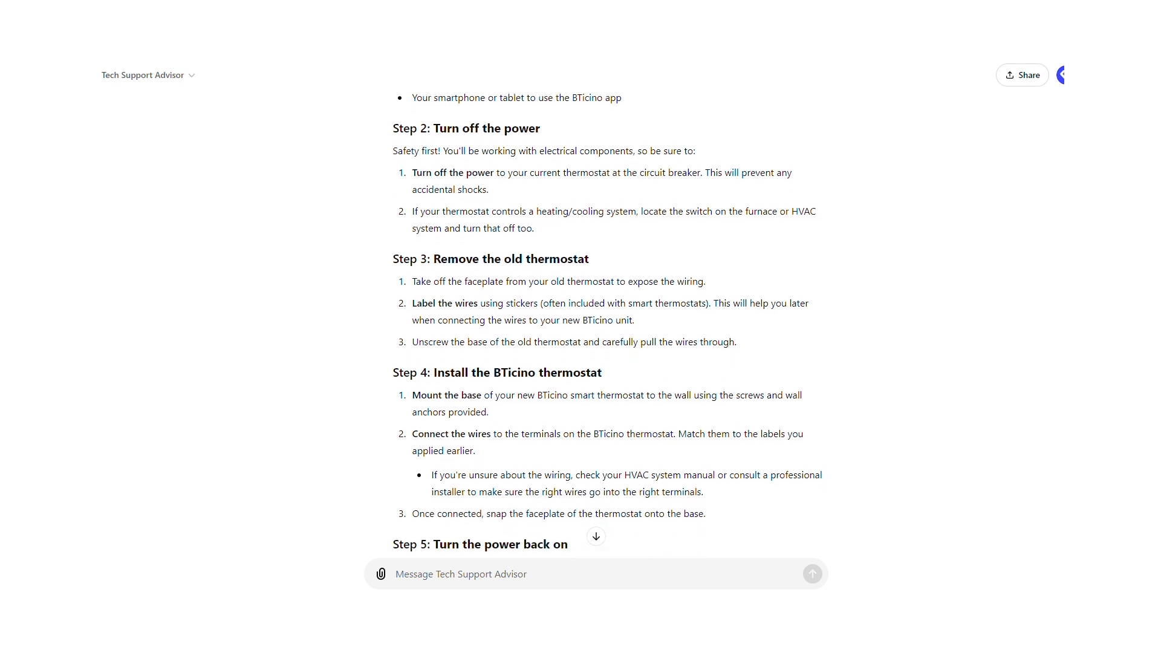
pyautogui.scroll(-1, 592, 328)
pyautogui.scroll(-1, 591, 327)
pyautogui.scroll(-1, 591, 327)
pyautogui.scroll(-1, 592, 327)
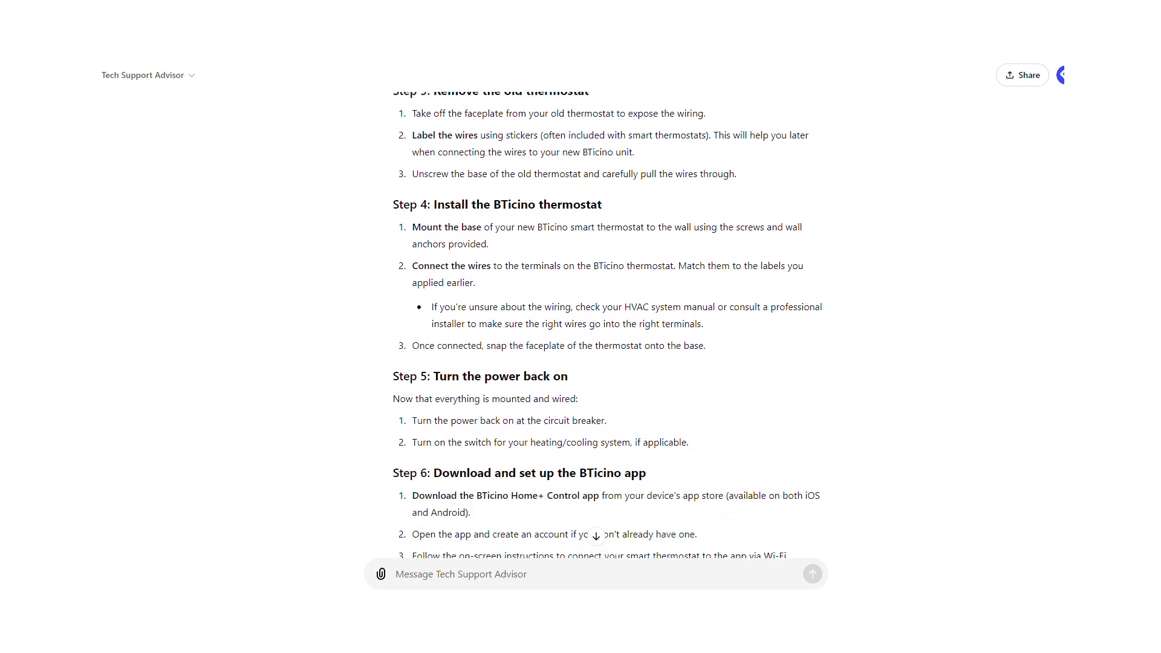
pyautogui.scroll(-1, 591, 327)
pyautogui.scroll(-1, 592, 326)
pyautogui.scroll(-1, 591, 327)
pyautogui.scroll(-1, 592, 326)
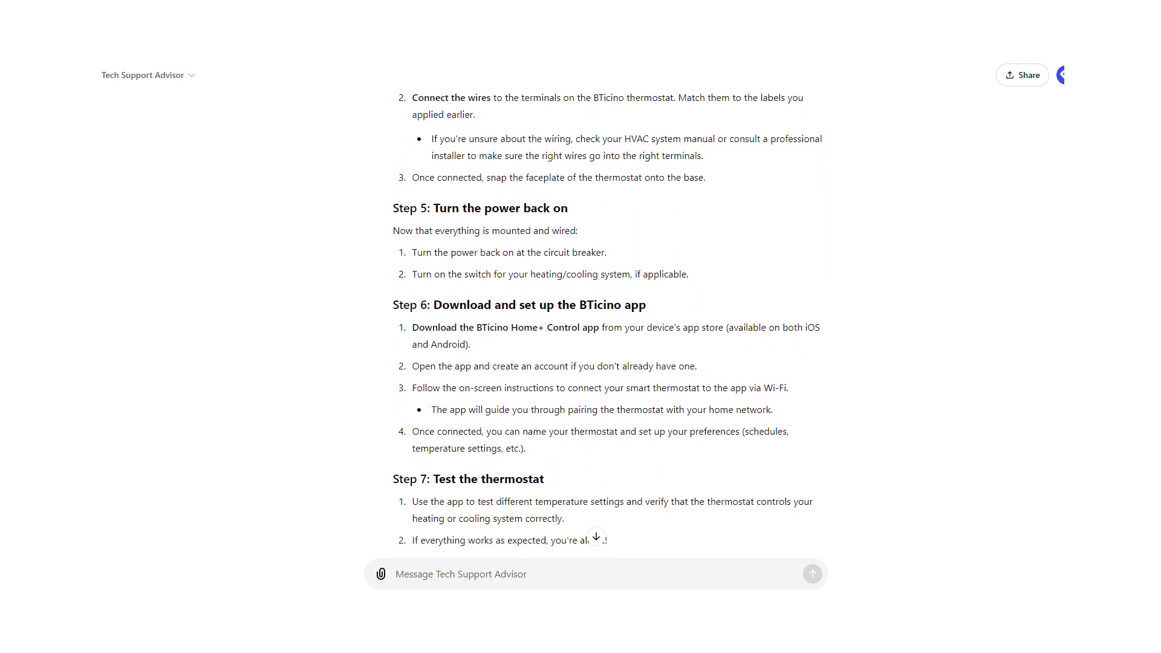
pyautogui.scroll(-1, 592, 326)
pyautogui.scroll(-1, 591, 327)
pyautogui.scroll(-1, 592, 326)
pyautogui.scroll(-1, 591, 327)
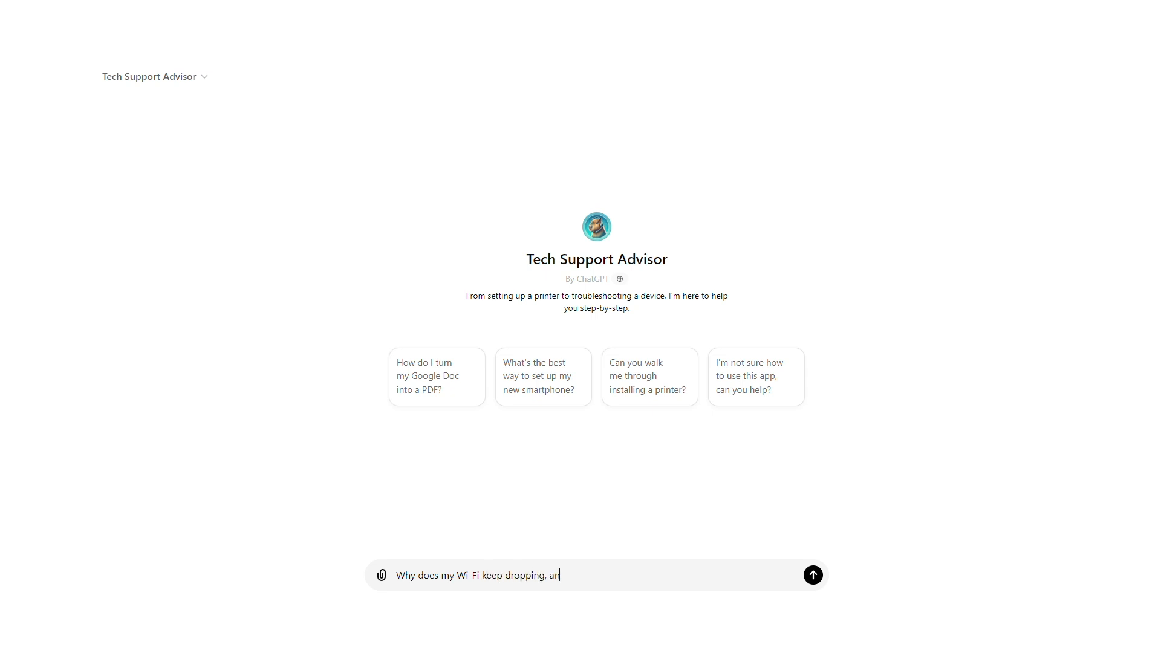
pyautogui.write('?')
# - Send the question on why the Wi-Fi keeps dropping and how to fix it
pyautogui.press('Return')
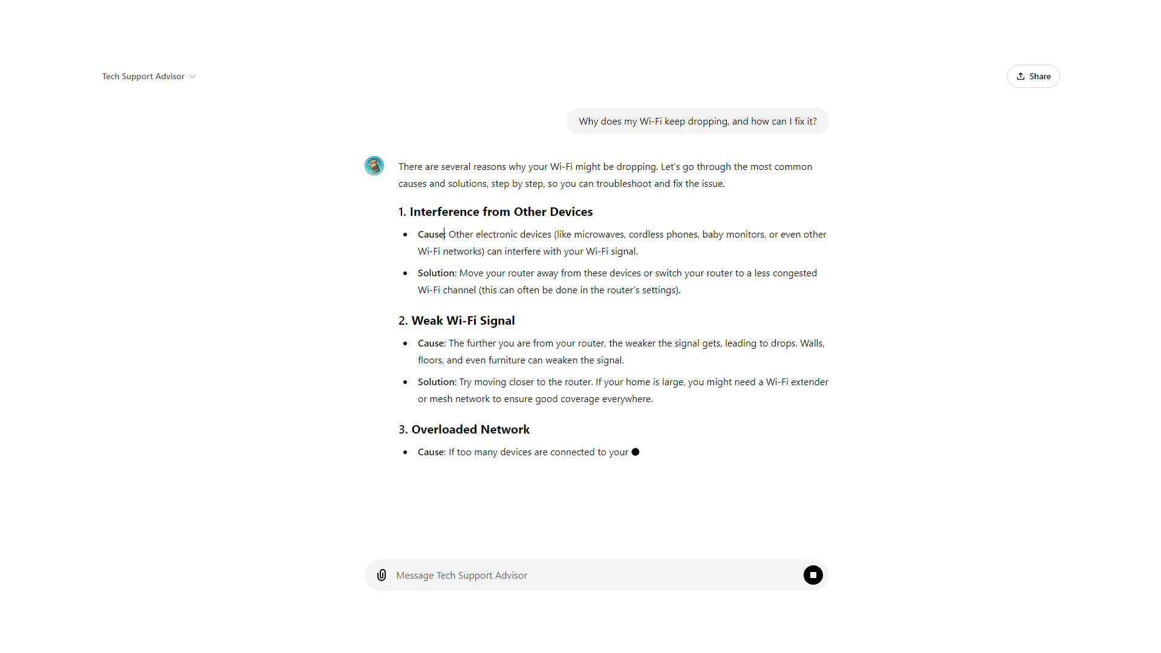
pyautogui.scroll(-1, 620, 274)
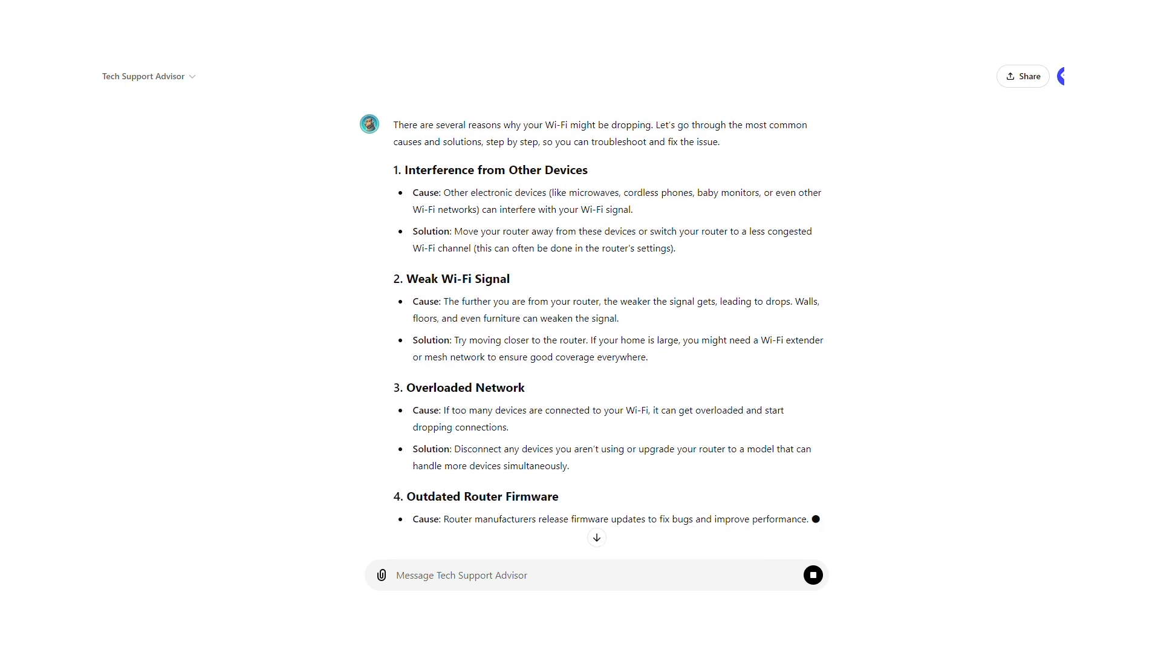
pyautogui.scroll(-1, 620, 275)
pyautogui.scroll(-1, 620, 274)
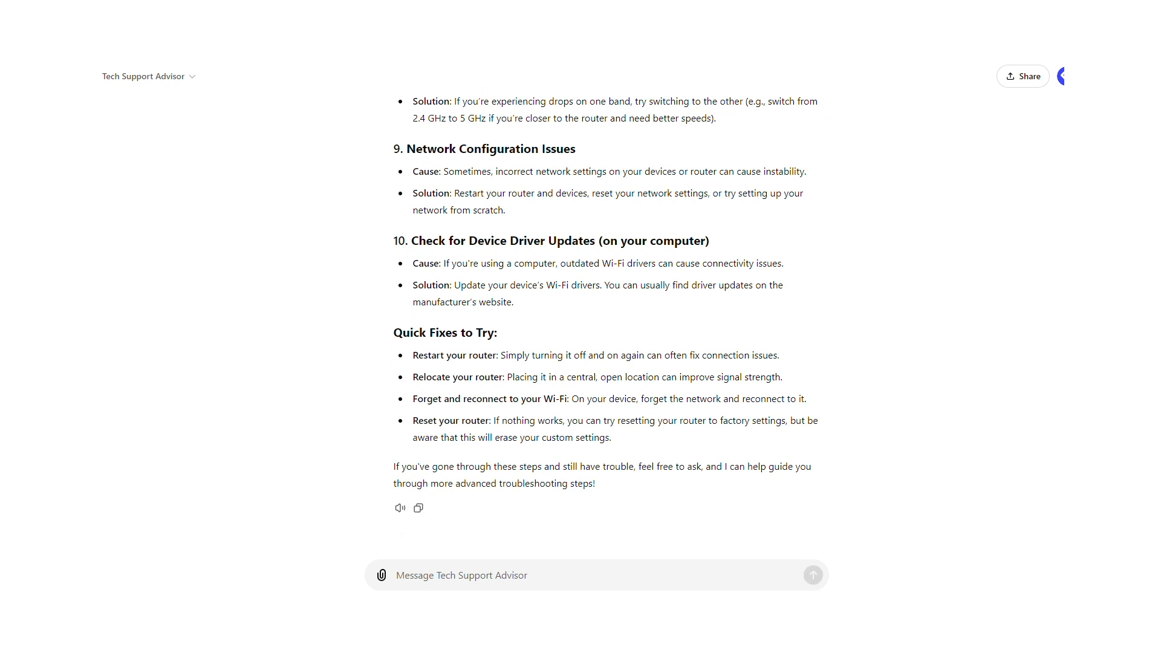
pyautogui.scroll(1, 599, 535)
pyautogui.scroll(5, 599, 535)
pyautogui.scroll(4, 599, 535)
pyautogui.scroll(1, 595, 530)
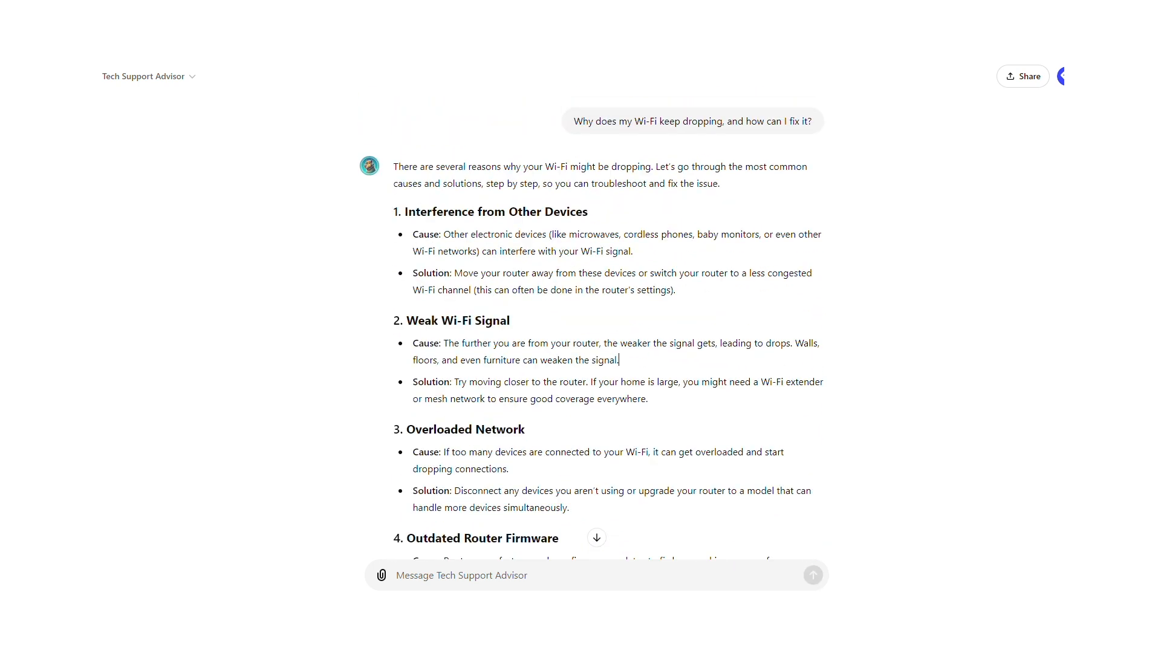
pyautogui.scroll(-1, 619, 361)
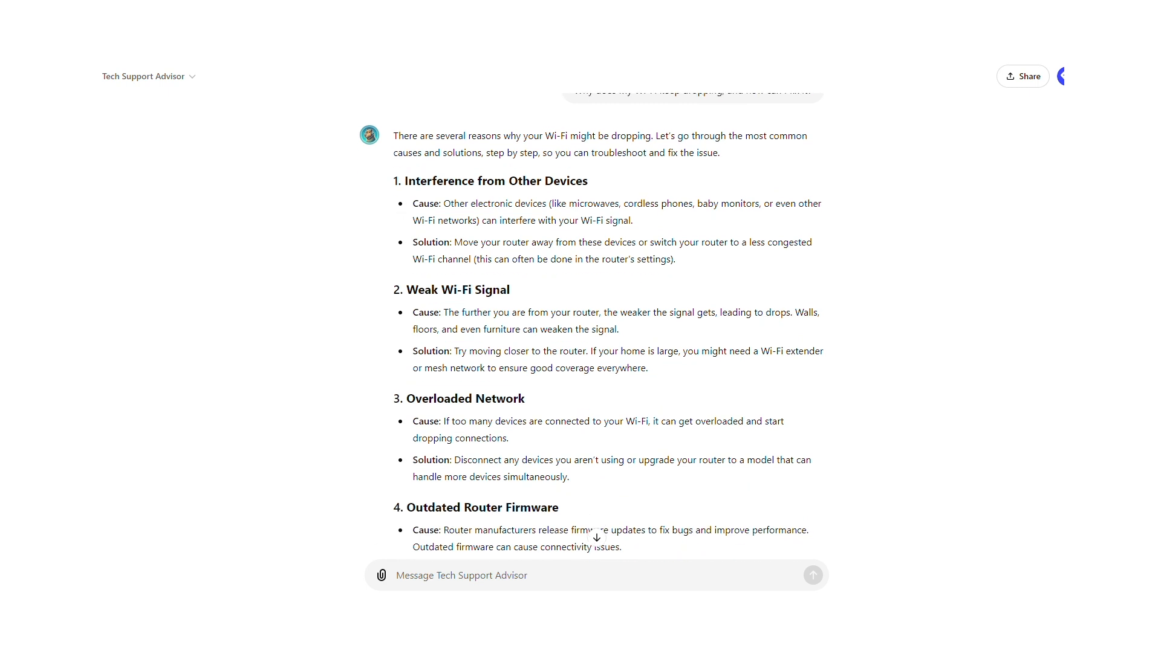
pyautogui.scroll(-1, 619, 360)
pyautogui.scroll(-1, 619, 165)
pyautogui.scroll(-1, 620, 166)
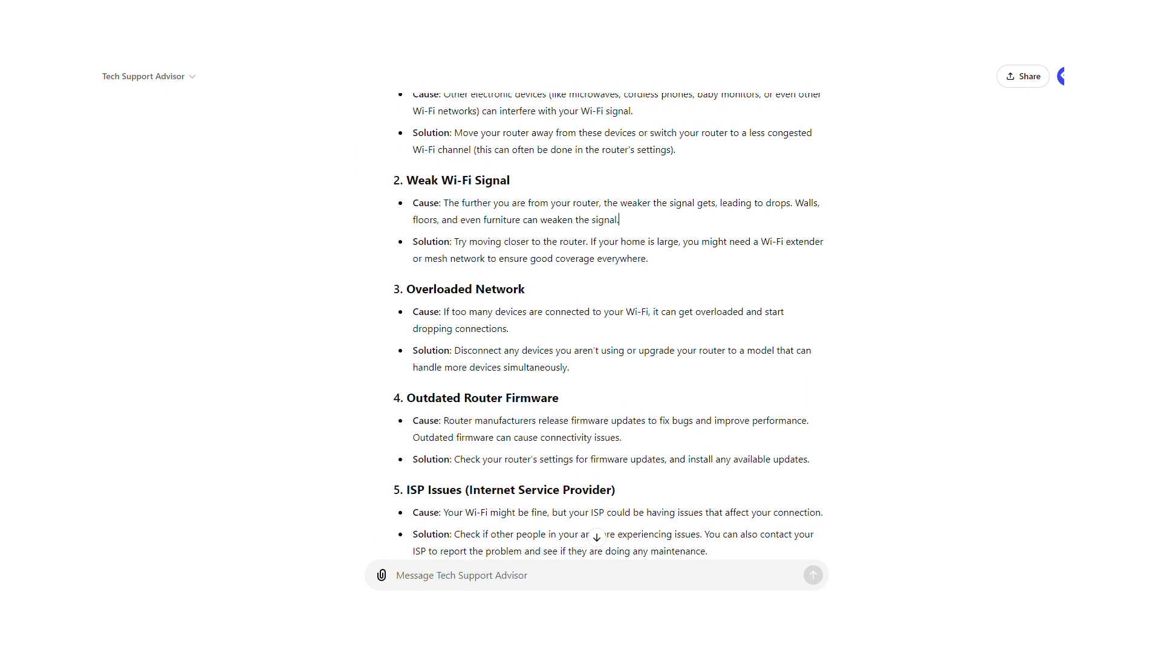
pyautogui.scroll(-1, 619, 165)
pyautogui.scroll(-1, 620, 165)
pyautogui.scroll(-1, 619, 165)
pyautogui.scroll(-1, 620, 166)
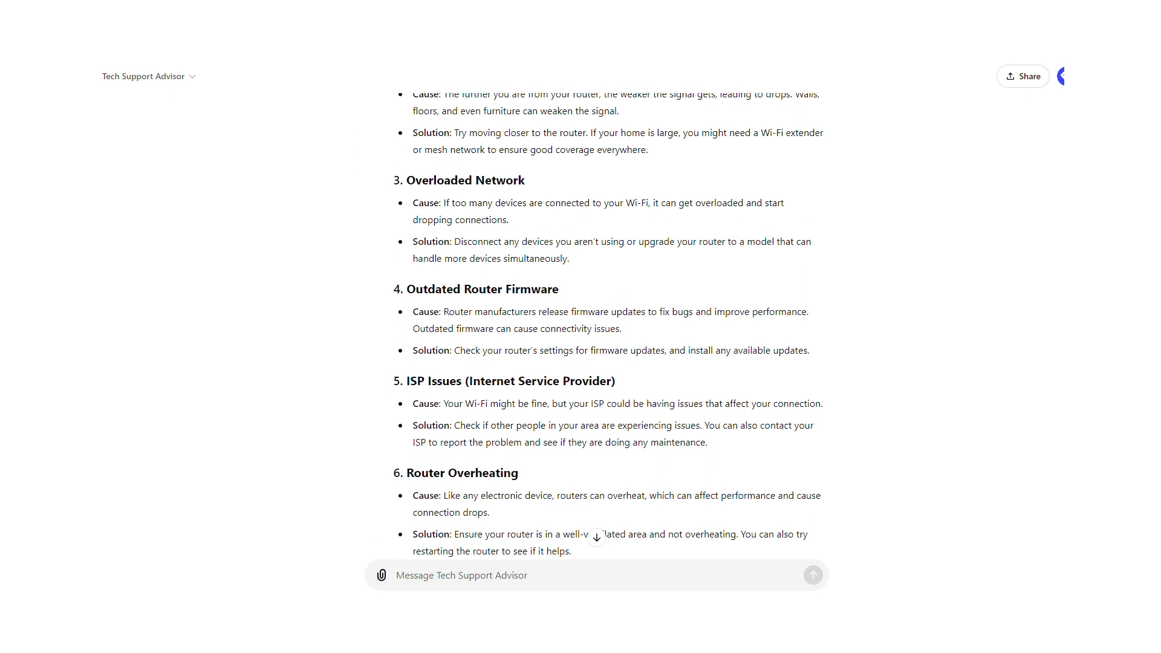
pyautogui.scroll(-1, 598, 327)
pyautogui.scroll(-1, 599, 327)
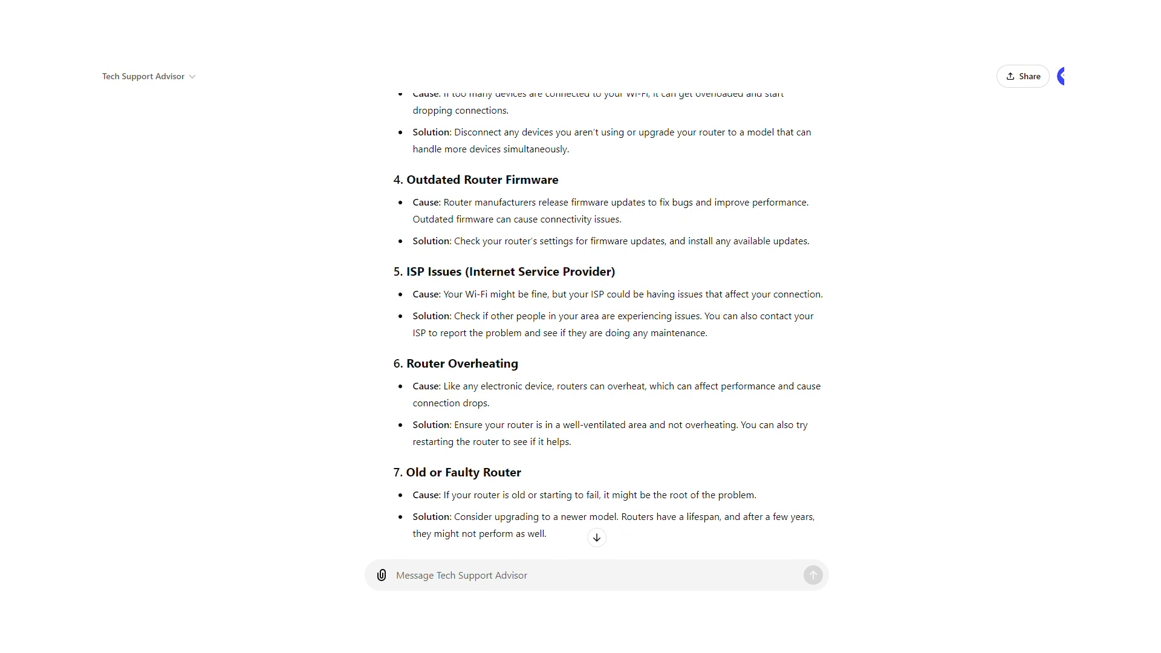
pyautogui.scroll(-1, 599, 327)
pyautogui.scroll(-1, 599, 327)
pyautogui.scroll(-1, 599, 326)
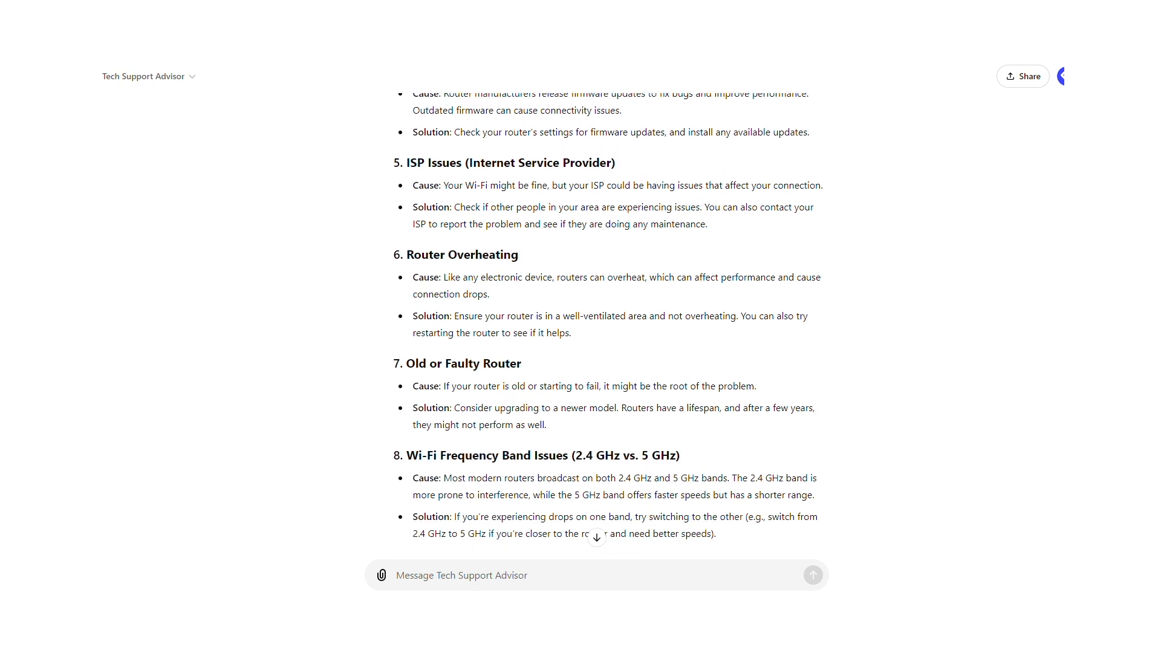
pyautogui.scroll(-1, 599, 327)
pyautogui.scroll(-1, 599, 327)
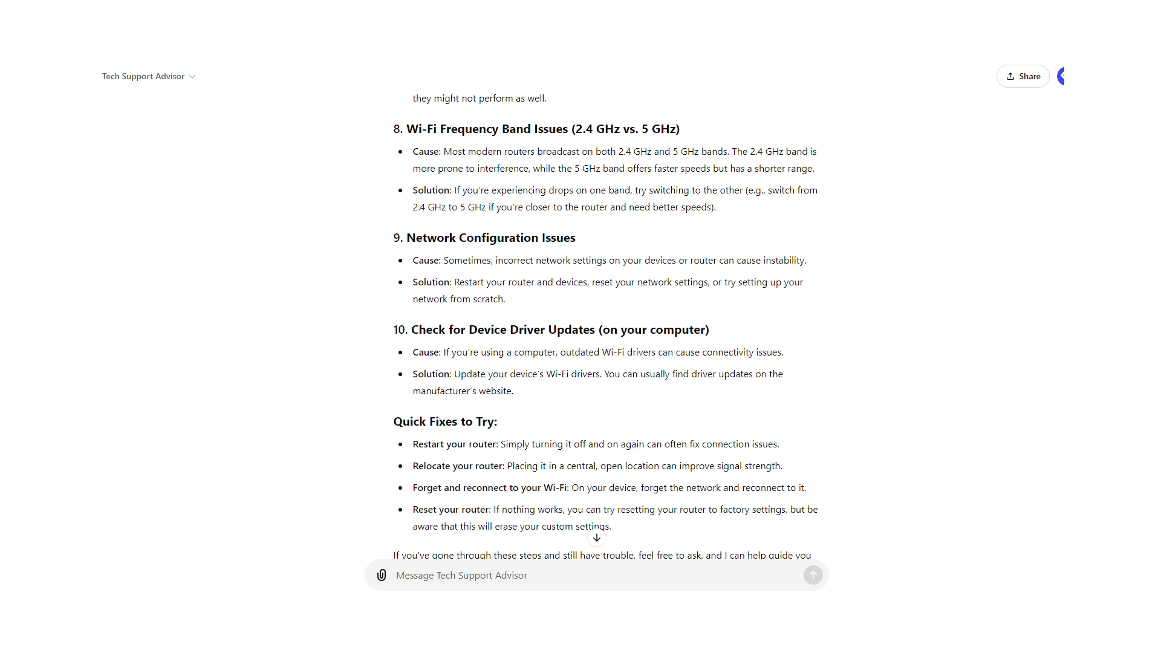
pyautogui.scroll(-1, 606, 320)
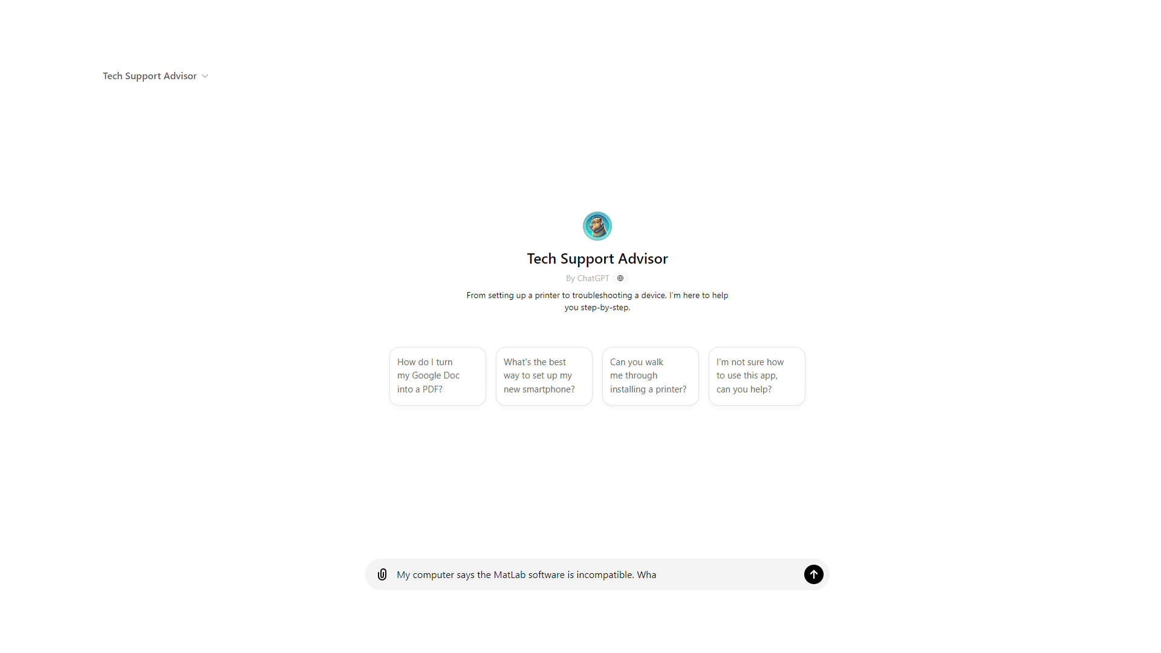
pyautogui.write('do?')
# - Send the question on what to do when the computer says MatLab is incompatible
pyautogui.press('Return')
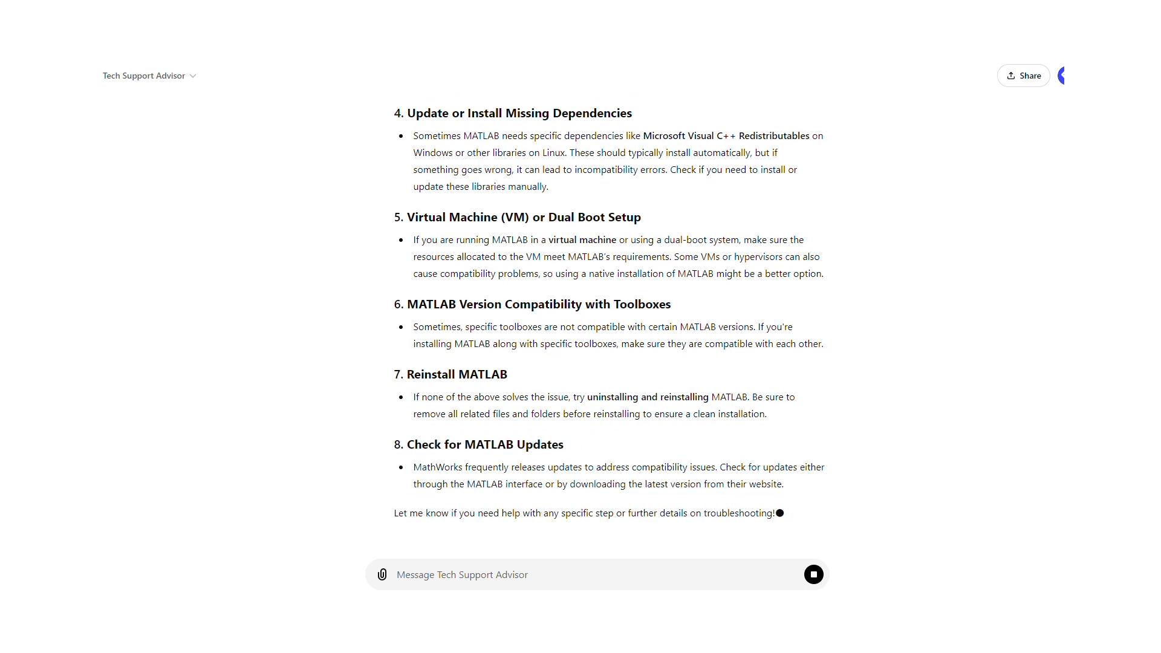
pyautogui.scroll(5, 1054, 169)
pyautogui.scroll(10, 1054, 167)
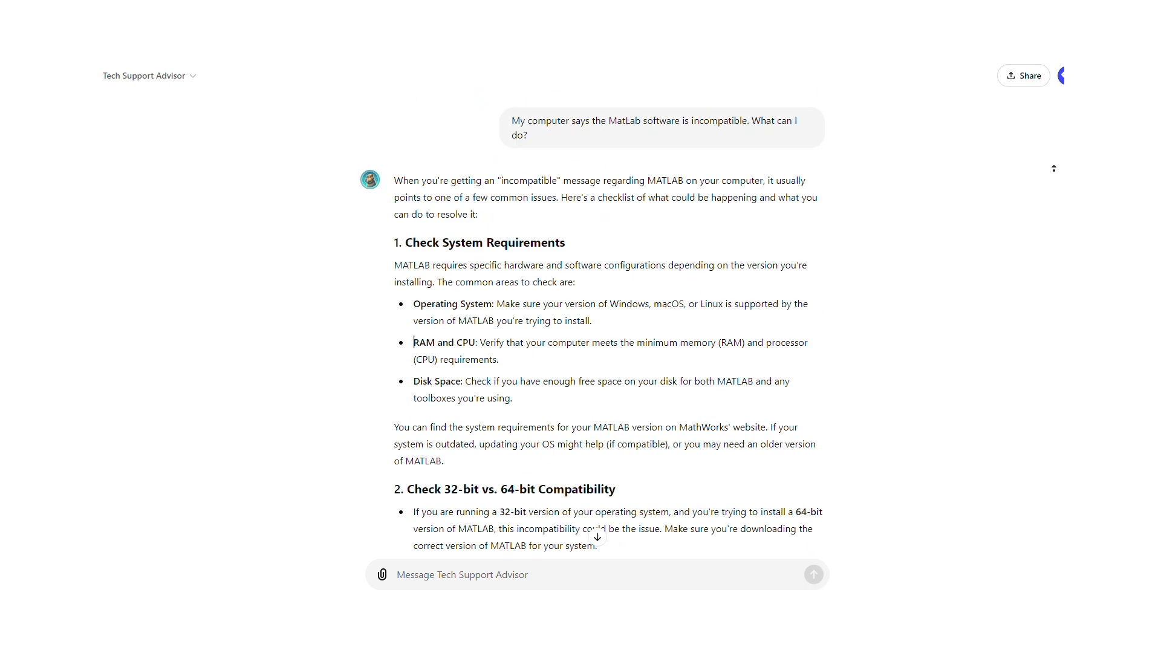